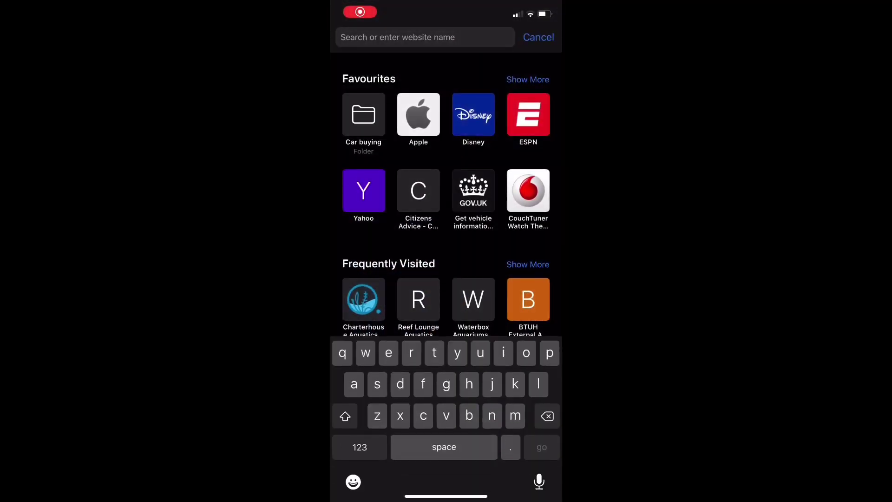
{"action": "type", "text": "water"}
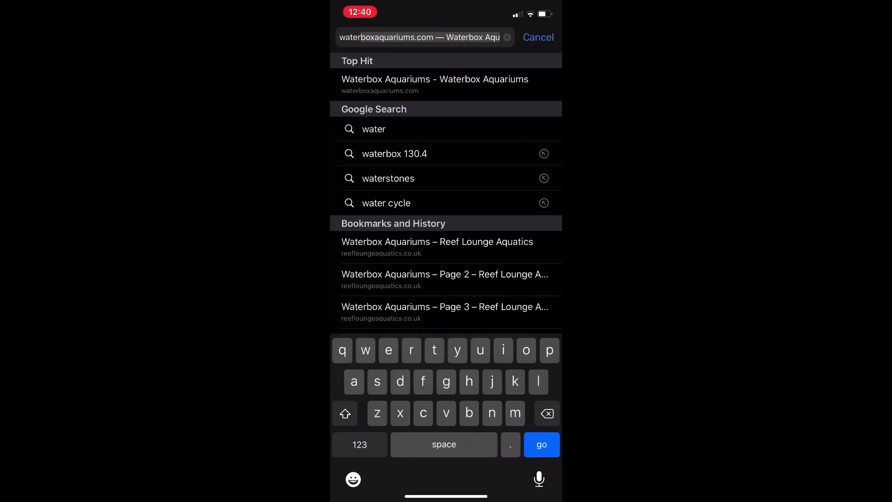
Load the Waterbox Aquariums site, follow its Blueprints link, and view the Reef Pro and Frag tanks
{"action": "key", "text": "Return"}
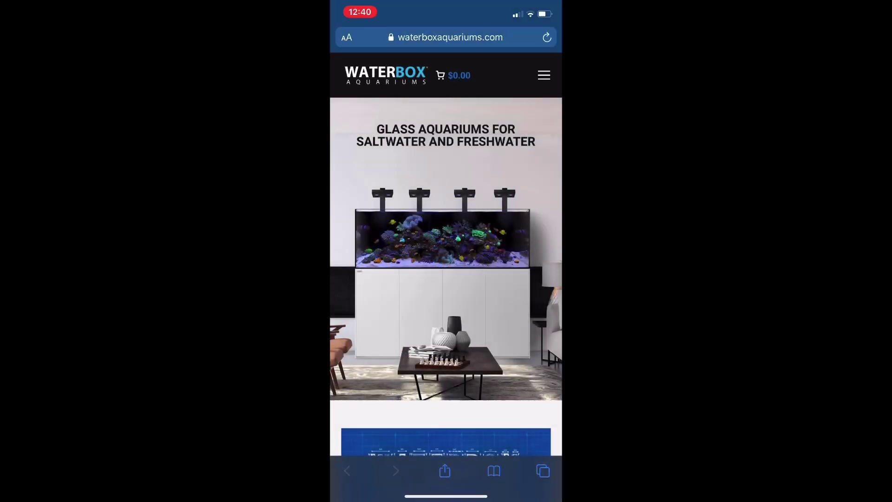
{"action": "scroll", "coordinate": [446, 279], "scroll_direction": "down", "scroll_amount": 5}
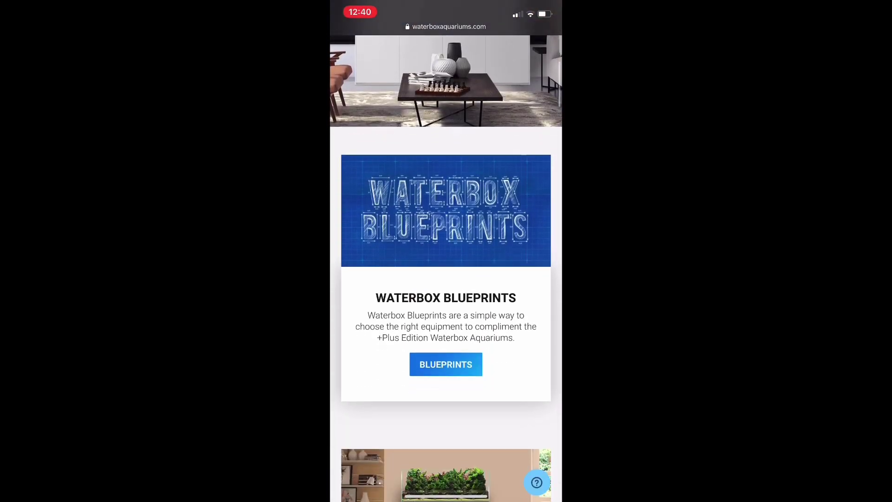
{"action": "left_click", "coordinate": [445, 364]}
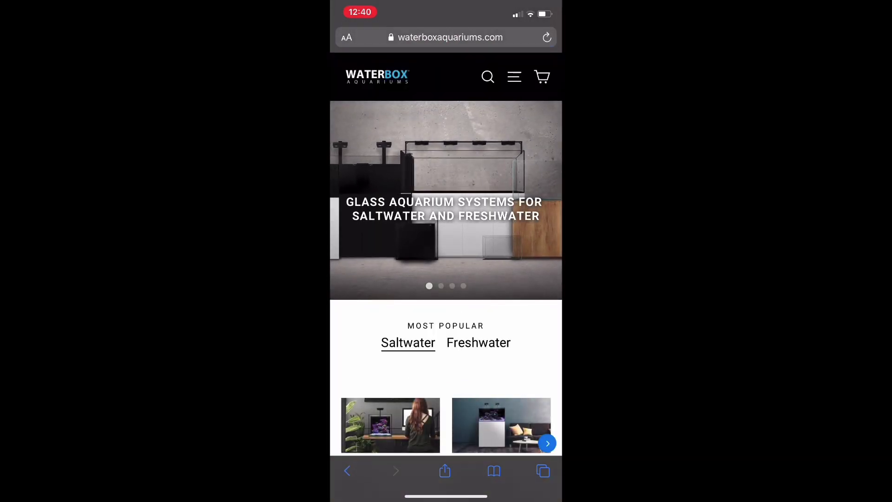
{"action": "scroll", "coordinate": [446, 279], "scroll_direction": "down", "scroll_amount": 5}
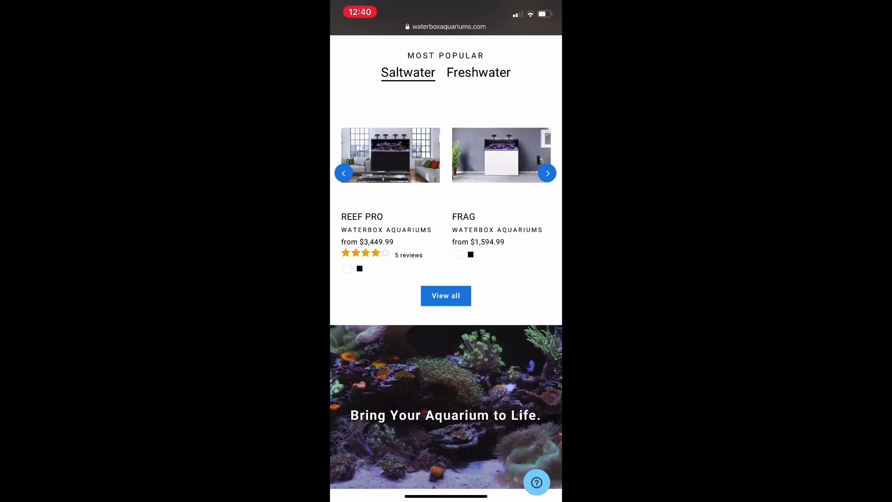
Open the REEF PRO product page and scroll to its MyAI App Blueprint lighting schedule
{"action": "left_click", "coordinate": [390, 155]}
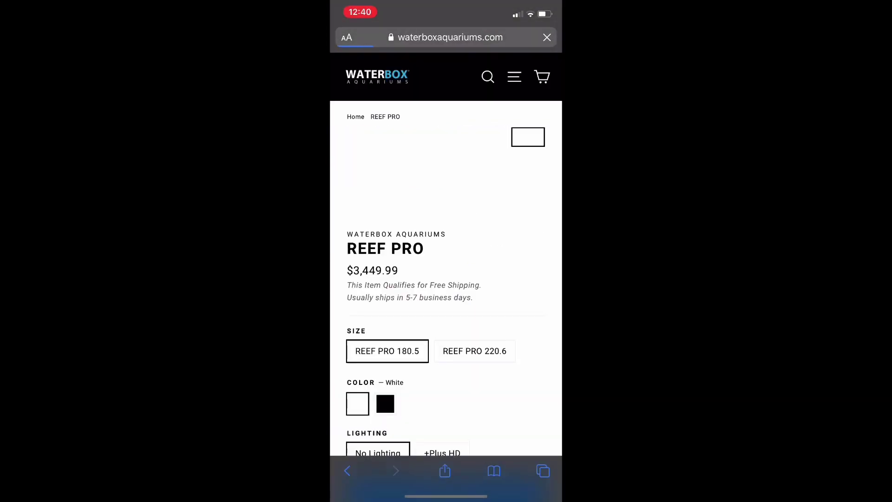
{"action": "scroll", "coordinate": [446, 278], "scroll_direction": "down", "scroll_amount": 5}
{"action": "scroll", "coordinate": [446, 279], "scroll_direction": "down", "scroll_amount": 4}
{"action": "scroll", "coordinate": [447, 279], "scroll_direction": "up", "scroll_amount": 4}
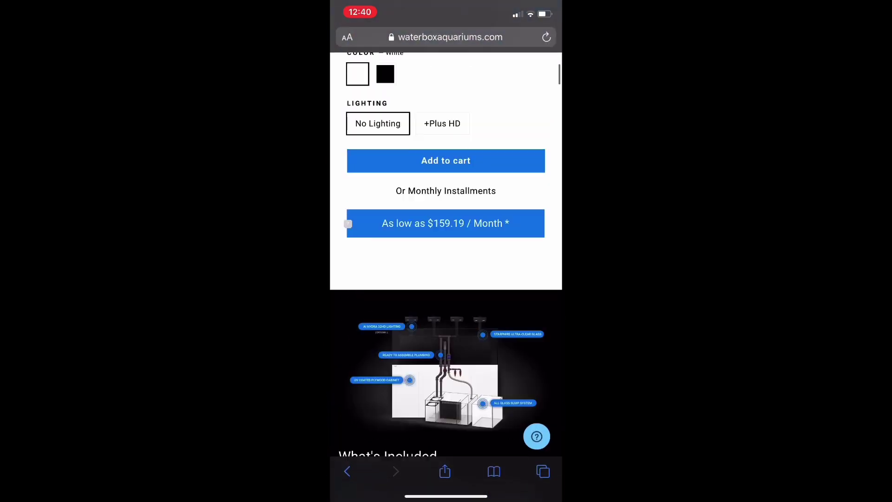
{"action": "scroll", "coordinate": [447, 279], "scroll_direction": "up", "scroll_amount": 5}
{"action": "scroll", "coordinate": [446, 279], "scroll_direction": "down", "scroll_amount": 5}
{"action": "scroll", "coordinate": [446, 279], "scroll_direction": "down", "scroll_amount": 4}
{"action": "scroll", "coordinate": [445, 279], "scroll_direction": "down", "scroll_amount": 4}
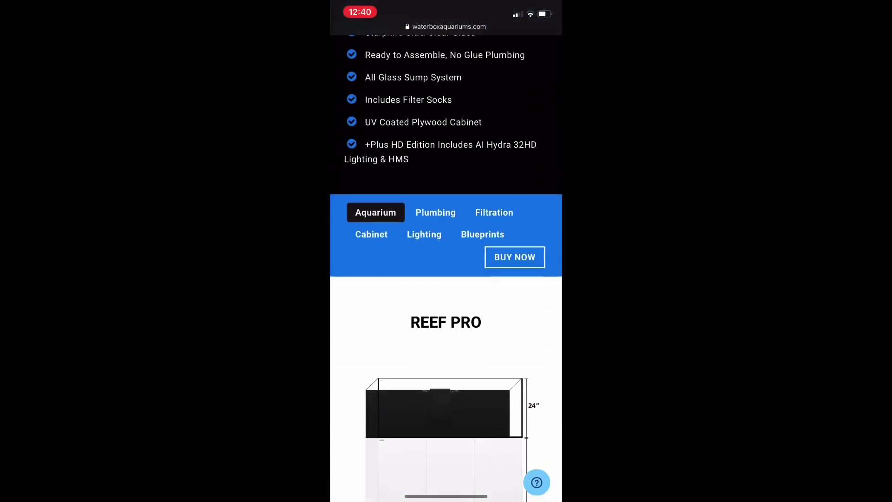
{"action": "scroll", "coordinate": [445, 279], "scroll_direction": "down", "scroll_amount": 10}
{"action": "scroll", "coordinate": [447, 279], "scroll_direction": "down", "scroll_amount": 10}
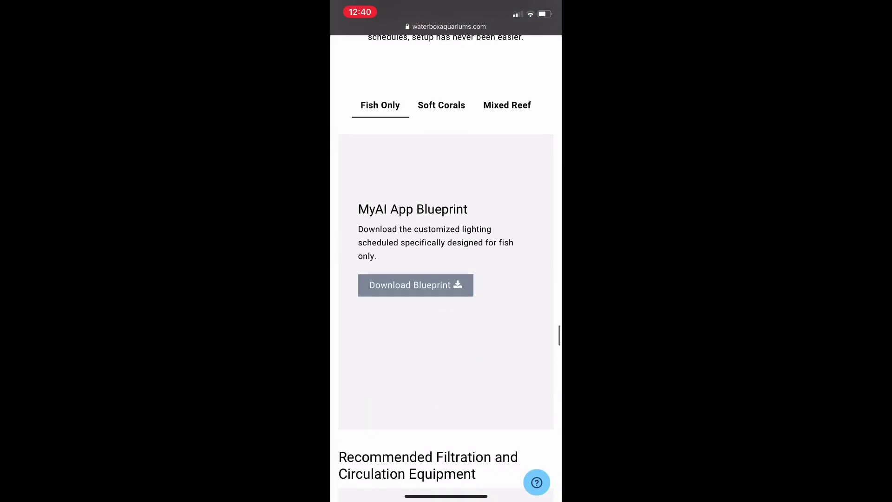
{"action": "scroll", "coordinate": [446, 279], "scroll_direction": "down", "scroll_amount": 2}
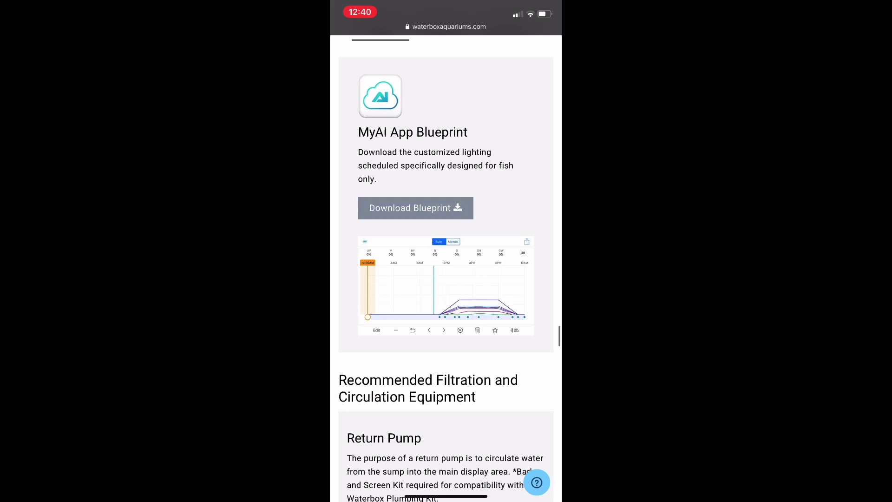
{"action": "scroll", "coordinate": [446, 278], "scroll_direction": "up", "scroll_amount": 1}
Compare the Soft Corals and Mixed Reef blueprints, then download the Mixed Reef blueprint-lps-sps file
{"action": "left_click", "coordinate": [442, 88]}
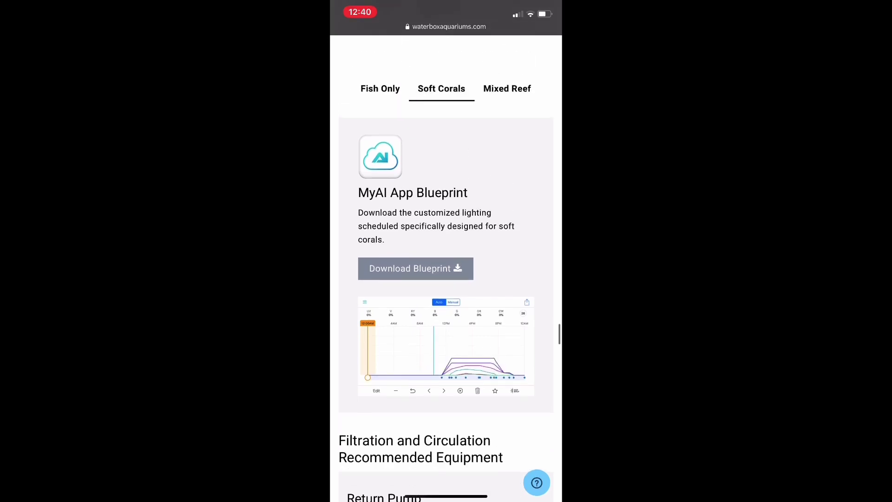
{"action": "left_click", "coordinate": [506, 89]}
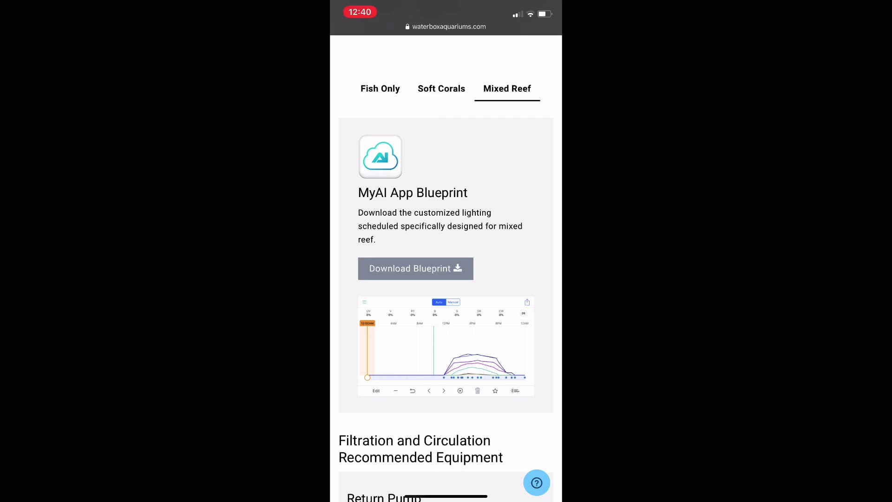
{"action": "left_click", "coordinate": [441, 89]}
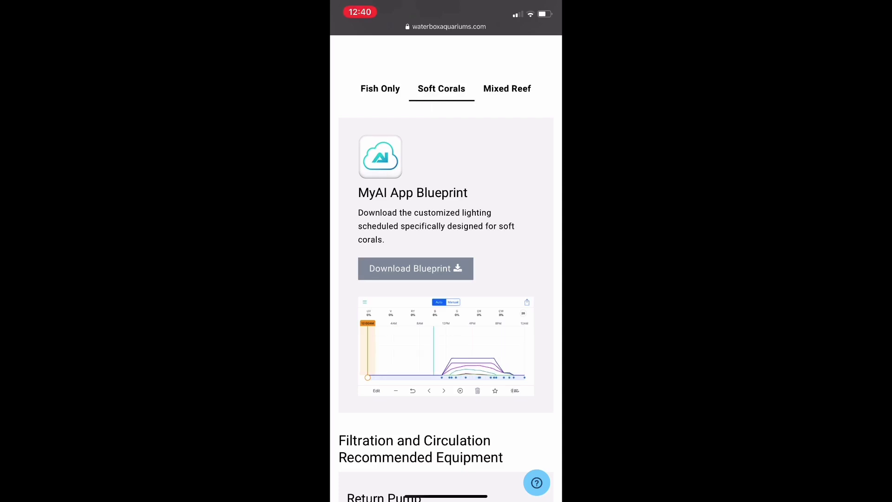
{"action": "left_click", "coordinate": [507, 88]}
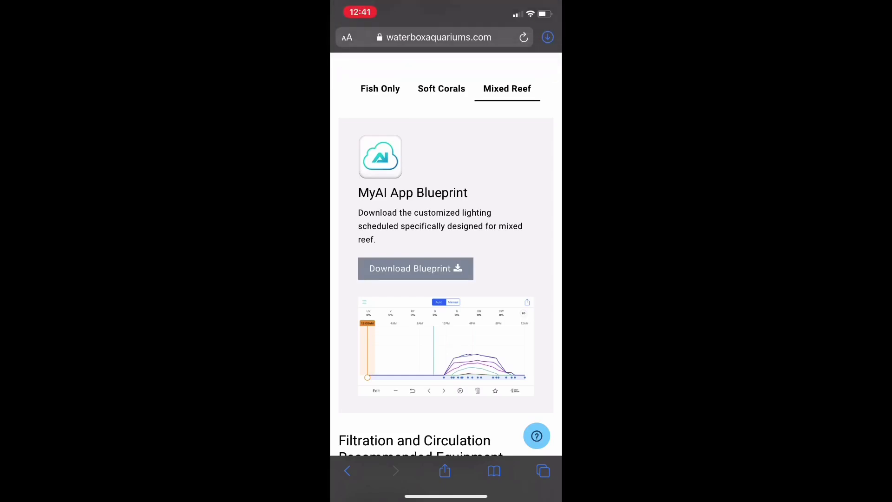
Open blueprint-lps-sps 4 from Downloads as XML and bring up its share sheet
{"action": "left_click", "coordinate": [546, 37]}
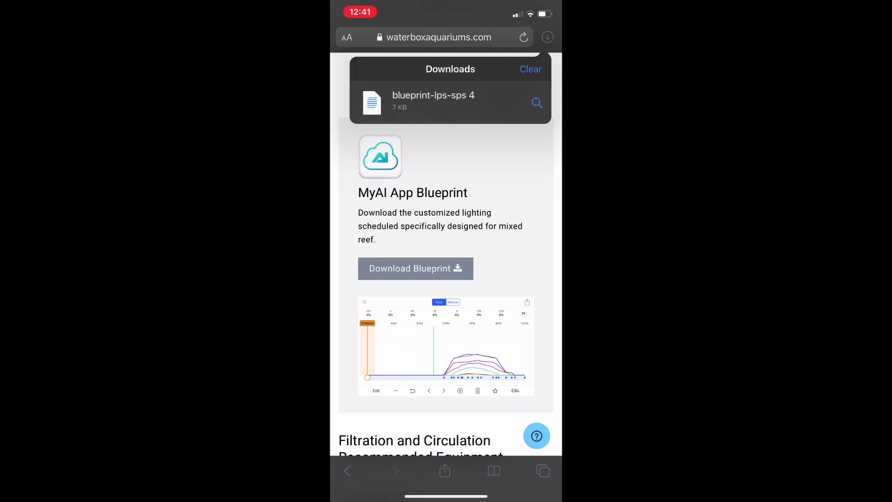
{"action": "left_click", "coordinate": [433, 102]}
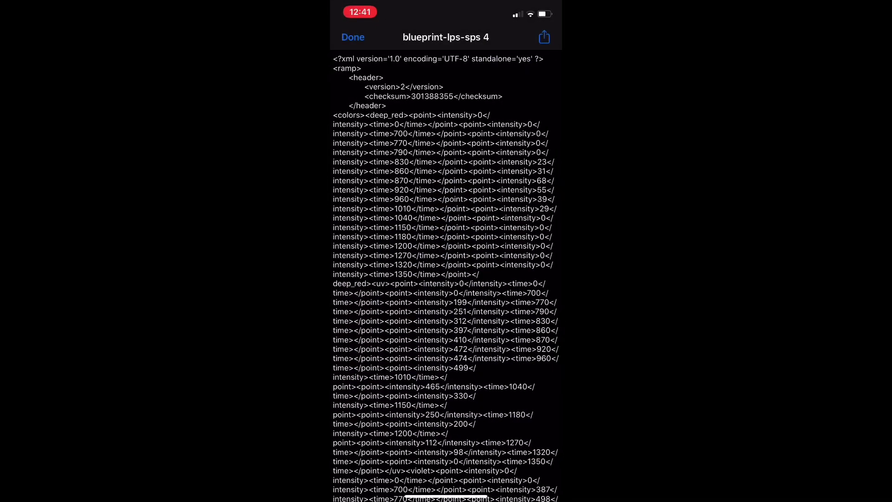
{"action": "scroll", "coordinate": [446, 279], "scroll_direction": "down", "scroll_amount": 5}
{"action": "scroll", "coordinate": [446, 279], "scroll_direction": "up", "scroll_amount": 5}
{"action": "left_click", "coordinate": [543, 37]}
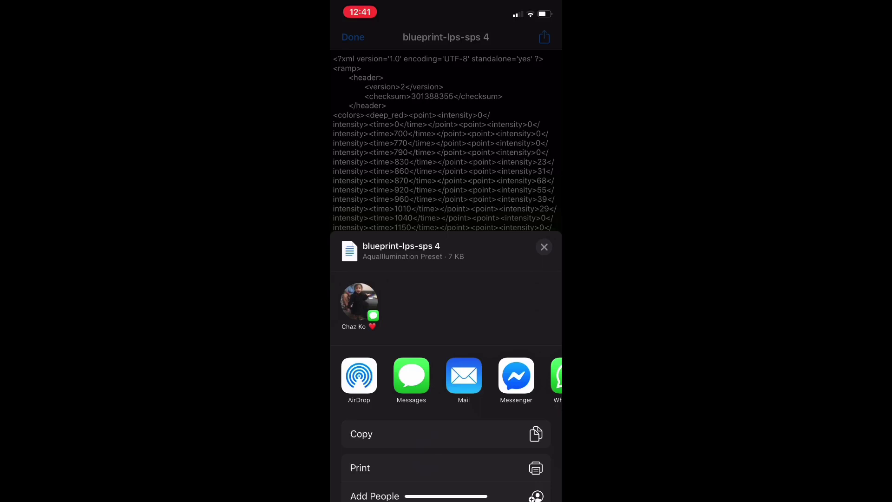
{"action": "scroll", "coordinate": [446, 380], "scroll_direction": "right", "scroll_amount": 5}
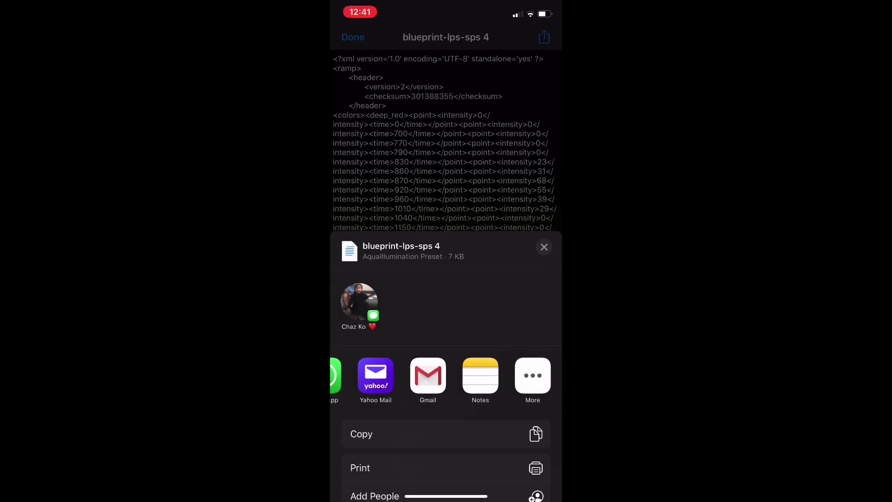
Send the blueprint file to the myAI app using Copy to myAI
{"action": "left_click", "coordinate": [533, 377]}
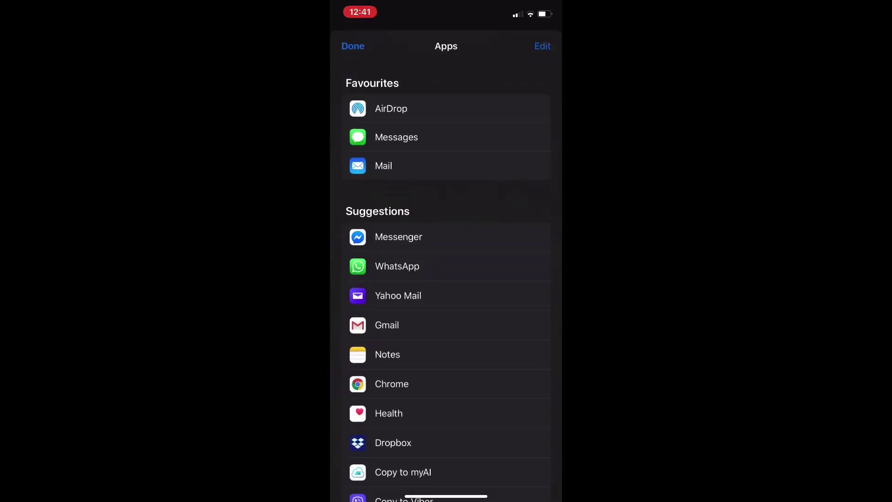
{"action": "scroll", "coordinate": [446, 279], "scroll_direction": "down", "scroll_amount": 5}
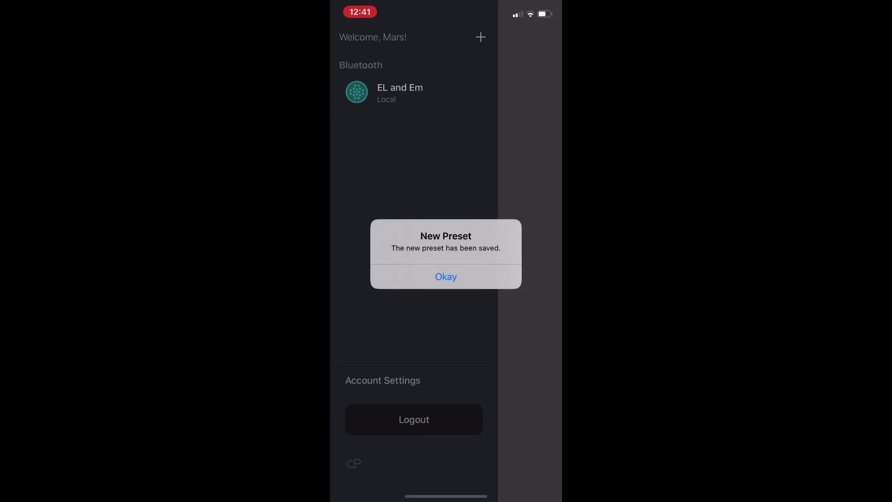
Confirm blueprint-lps-sps 4 appears in the EL and Em lighting presets, then leave the list
{"action": "left_click", "coordinate": [445, 276]}
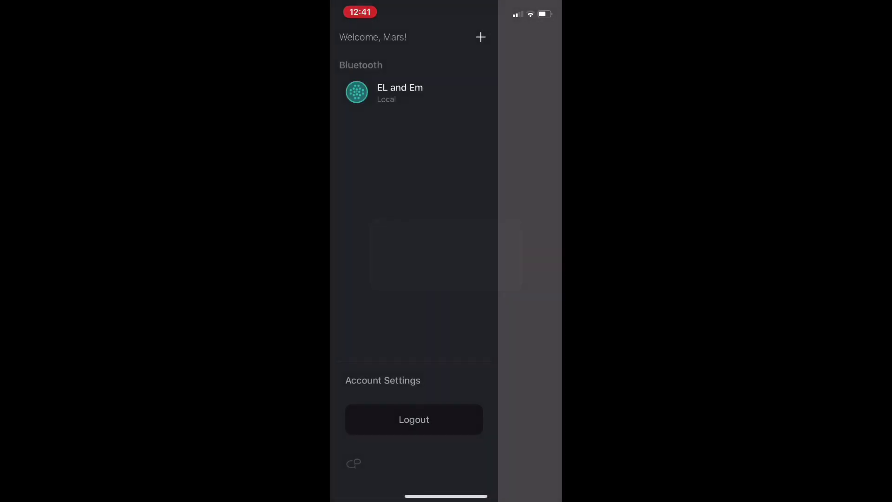
{"action": "left_click", "coordinate": [399, 93]}
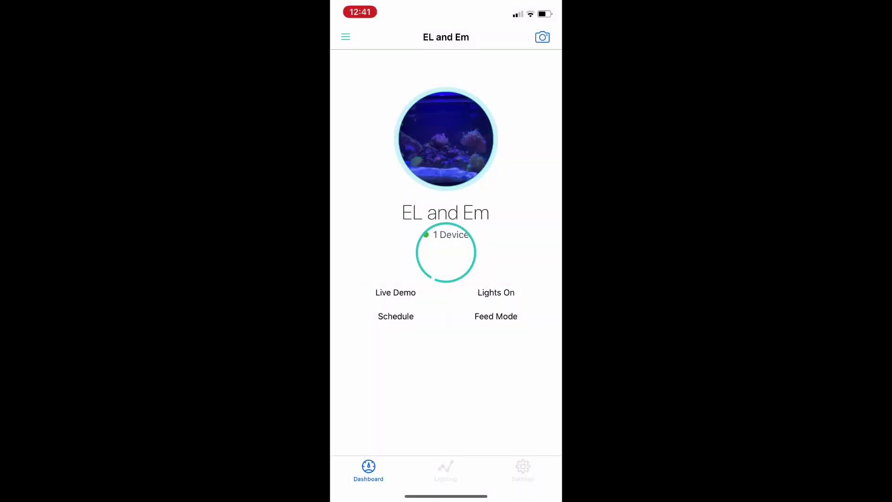
{"action": "left_click", "coordinate": [445, 470]}
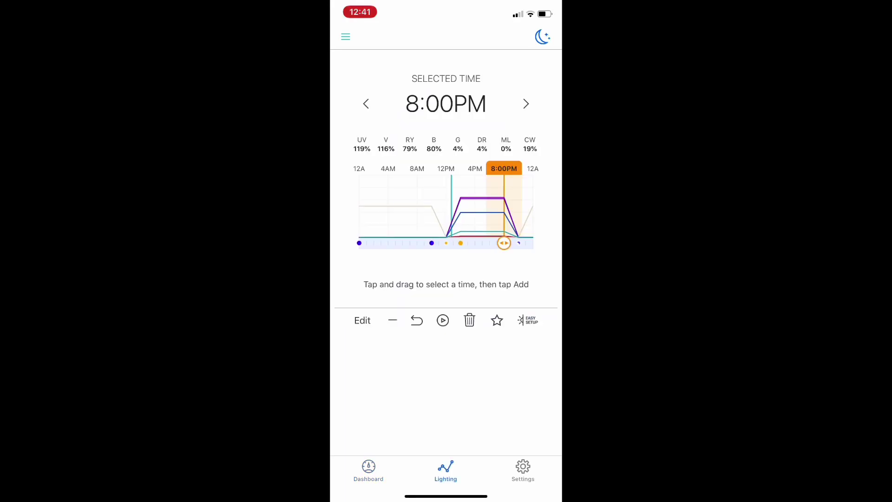
{"action": "left_click", "coordinate": [496, 320]}
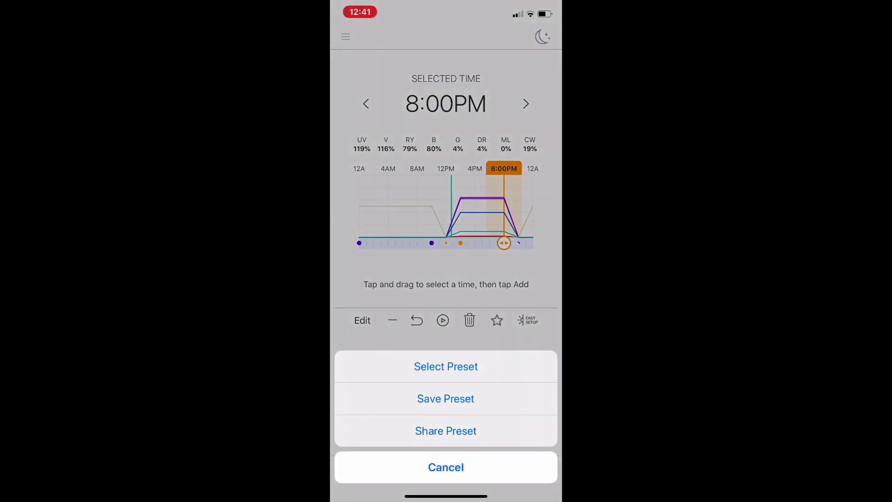
{"action": "left_click", "coordinate": [445, 366]}
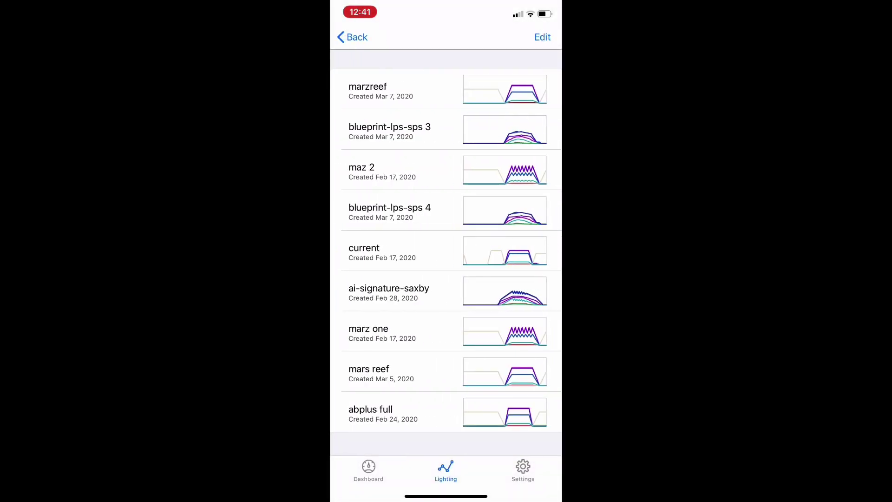
{"action": "scroll", "coordinate": [446, 245], "scroll_direction": "down", "scroll_amount": 2}
{"action": "scroll", "coordinate": [446, 245], "scroll_direction": "up", "scroll_amount": 3}
{"action": "left_click", "coordinate": [447, 91]}
Return to the home screen, briefly open the email folder, then open Control Center
{"action": "left_click_drag", "start_coordinate": [446, 496], "coordinate": [446, 279]}
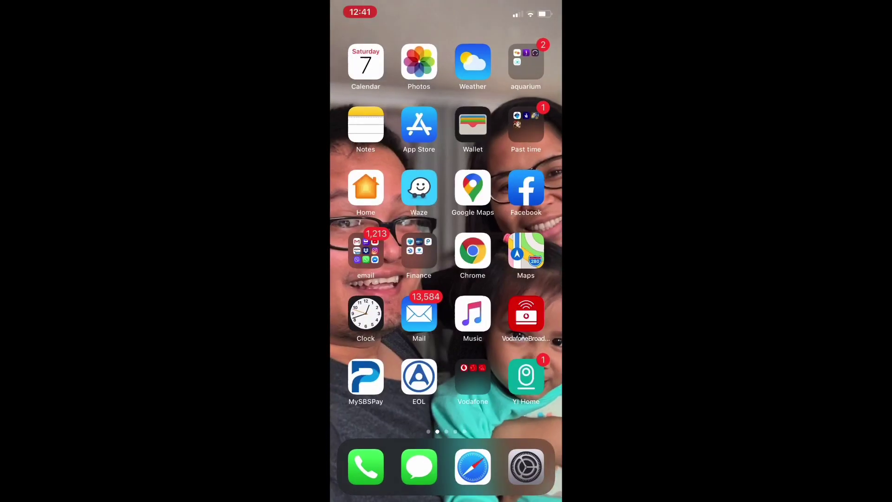
{"action": "left_click", "coordinate": [365, 250]}
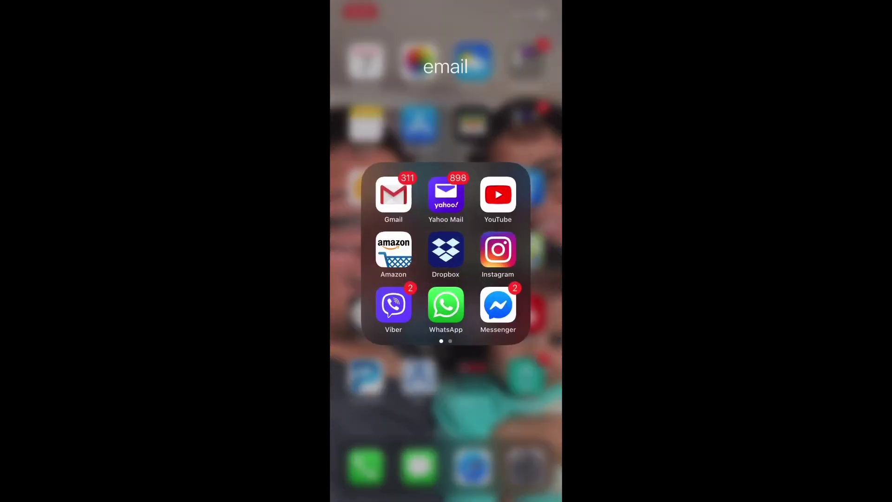
{"action": "left_click", "coordinate": [446, 418]}
{"action": "left_click_drag", "start_coordinate": [544, 3], "coordinate": [543, 210]}
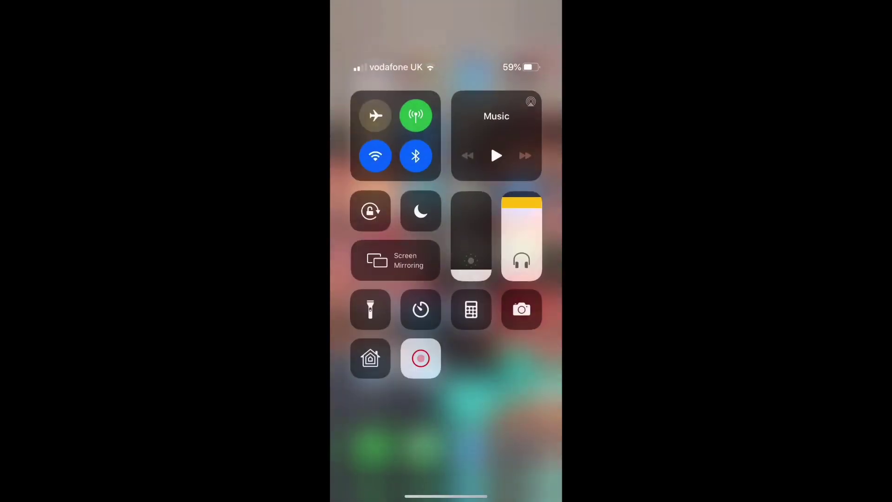